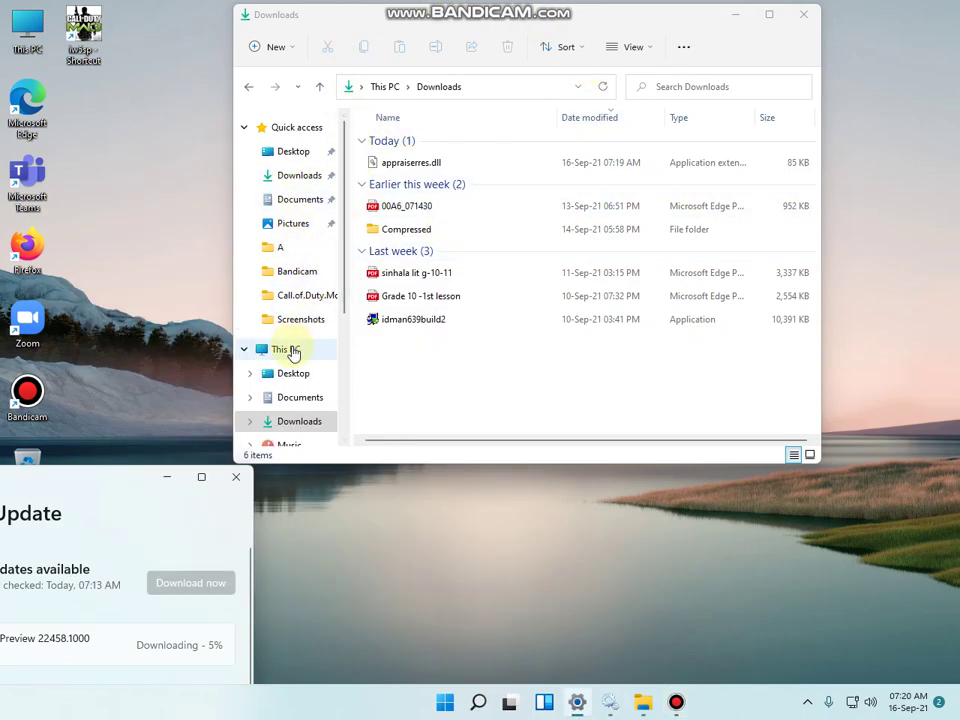
Copy appraiserres.dll from Downloads using its right-click menu, then return to This PC.
{"action": "left_click", "coordinate": [289, 350]}
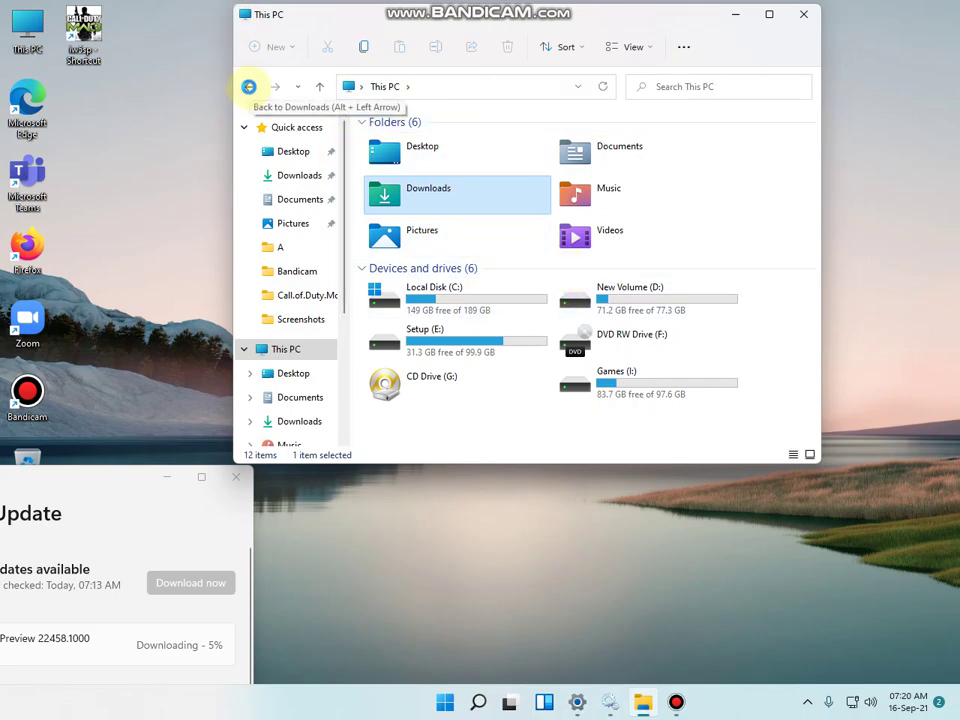
{"action": "left_click", "coordinate": [248, 86]}
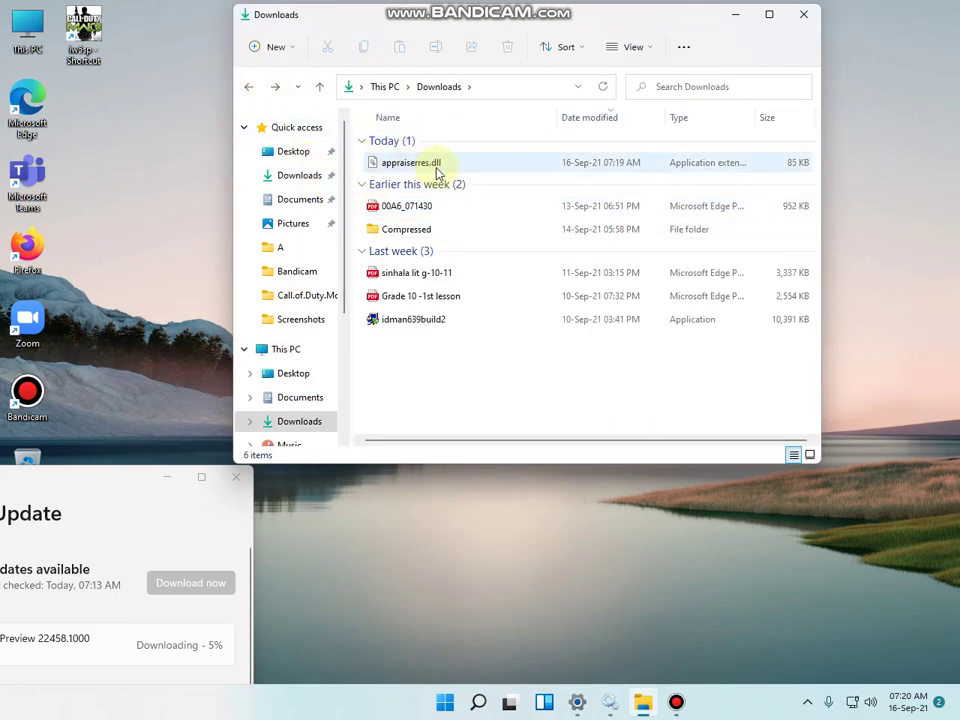
{"action": "left_click", "coordinate": [465, 171]}
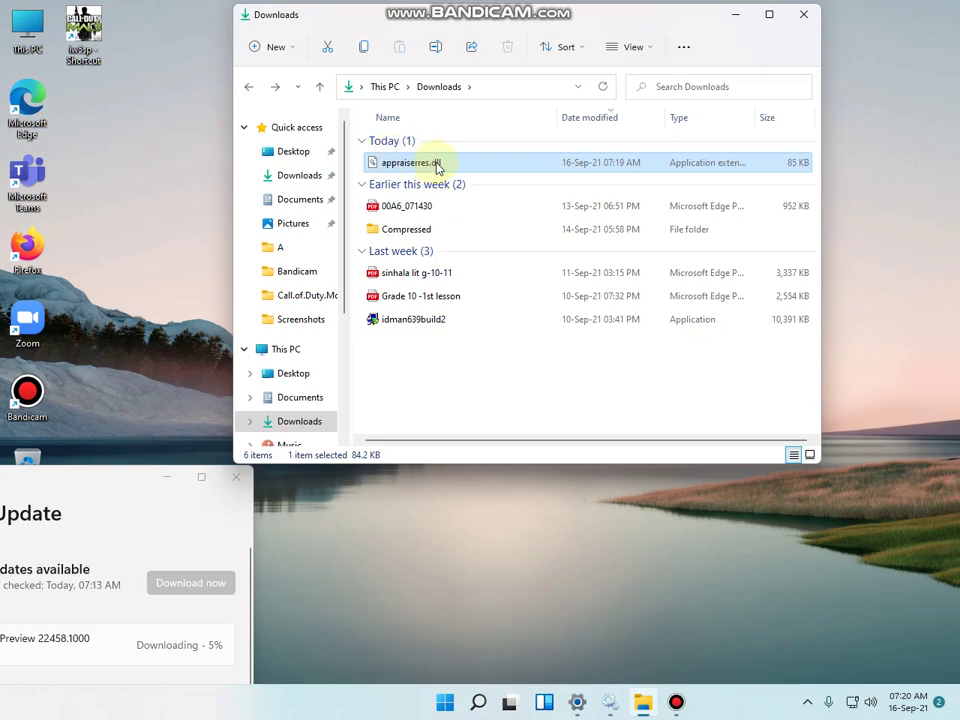
{"action": "right_click", "coordinate": [449, 169]}
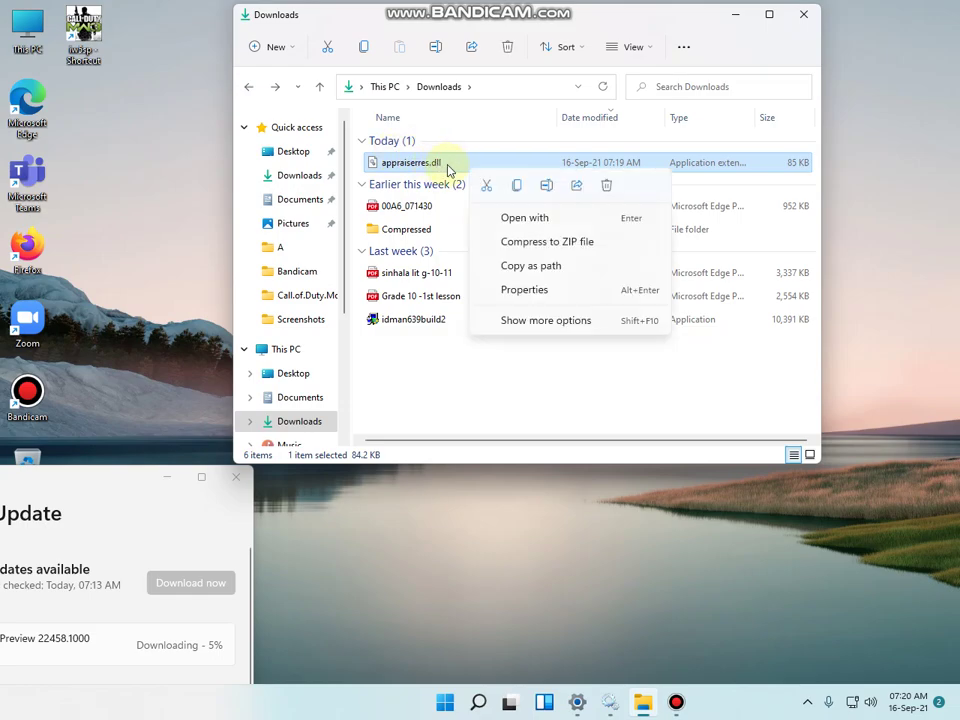
{"action": "left_click", "coordinate": [518, 203]}
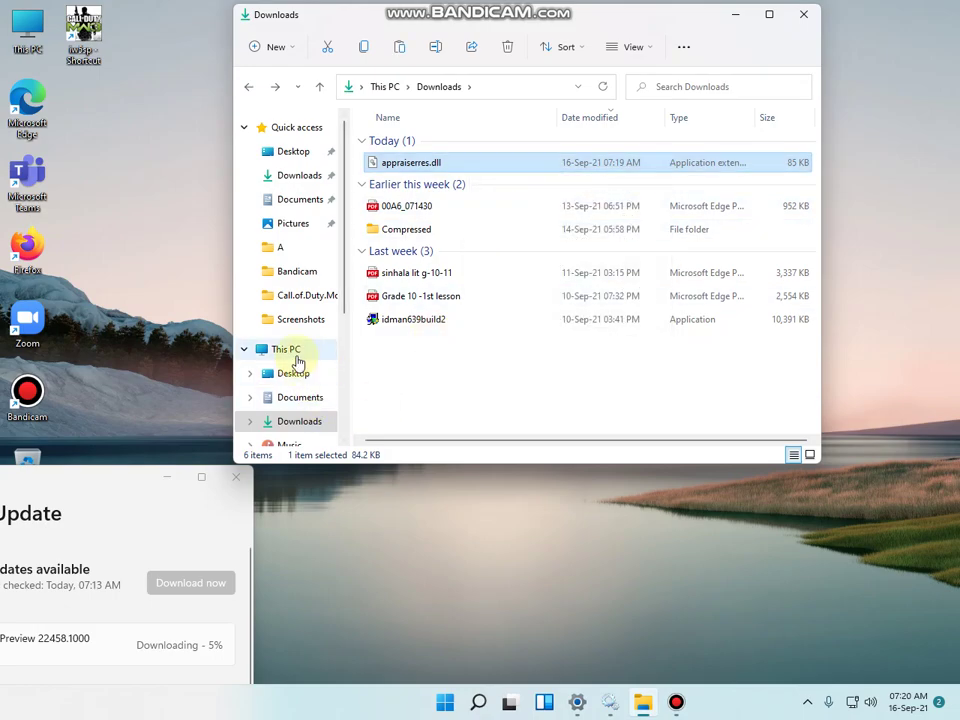
{"action": "left_click", "coordinate": [290, 350]}
Open Local Disk (C:) with hidden items shown and select the $WINDOWS.~BT folder.
{"action": "double_click", "coordinate": [451, 287]}
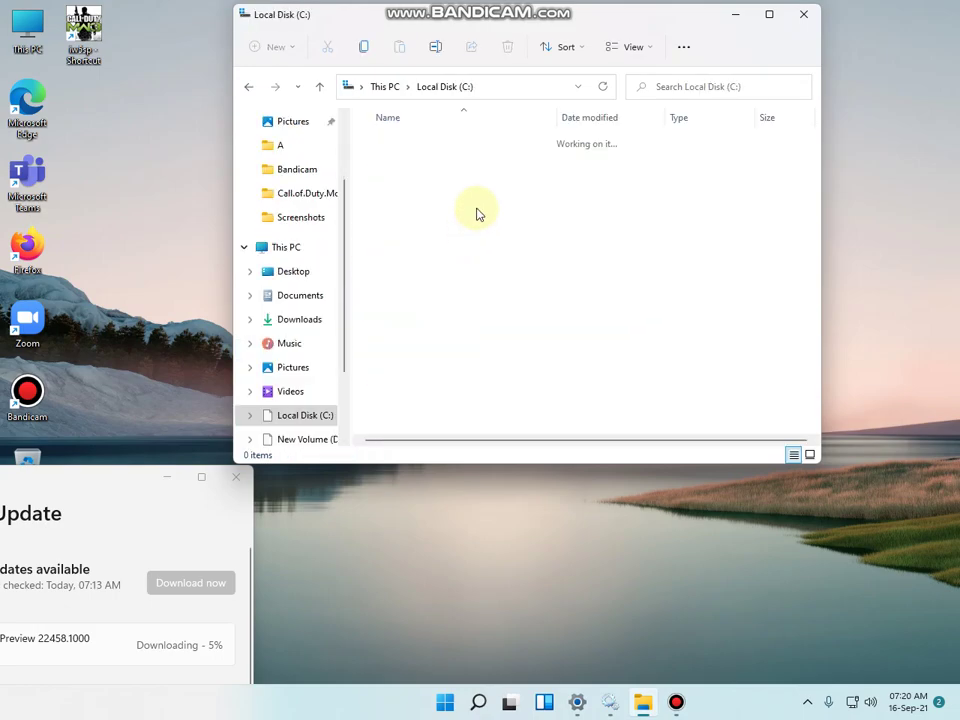
{"action": "left_click", "coordinate": [650, 60]}
{"action": "mouse_move", "coordinate": [625, 302]}
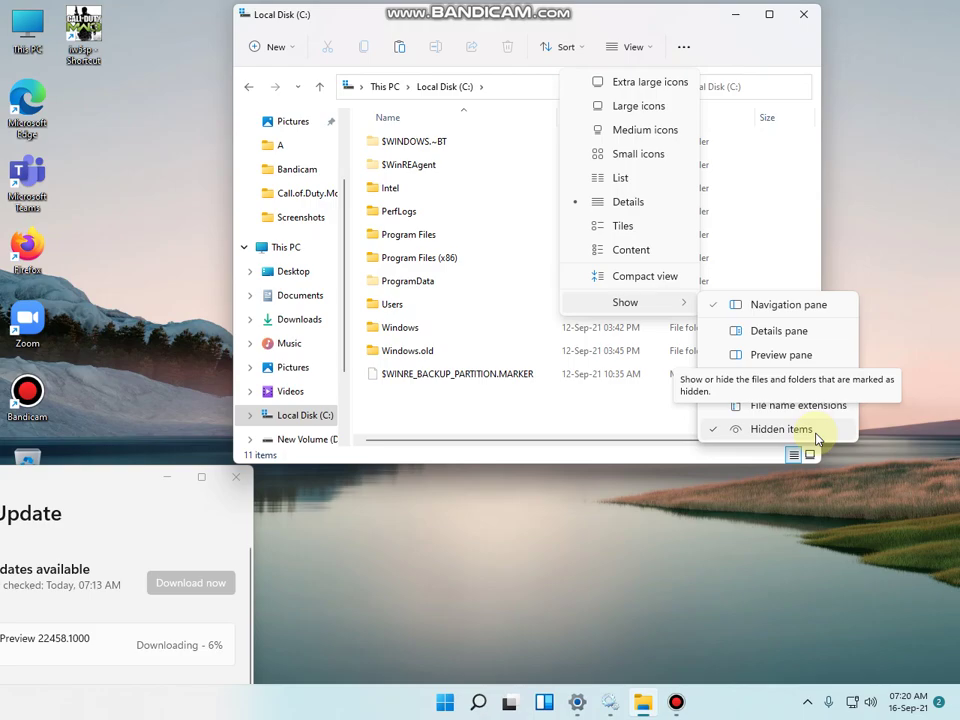
{"action": "left_click", "coordinate": [446, 428]}
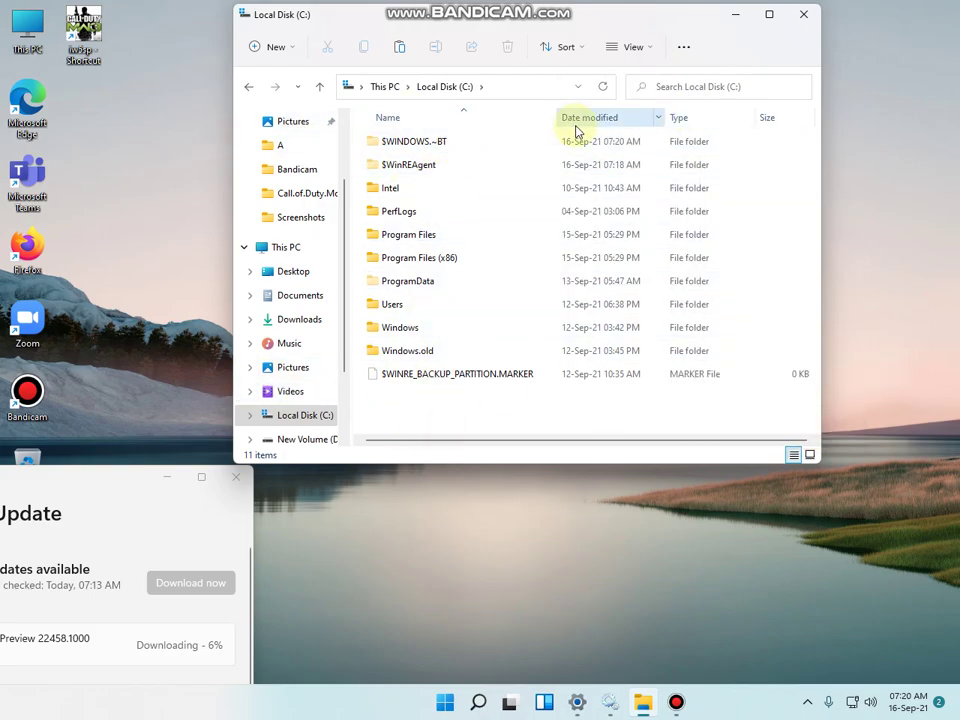
{"action": "mouse_move", "coordinate": [414, 141]}
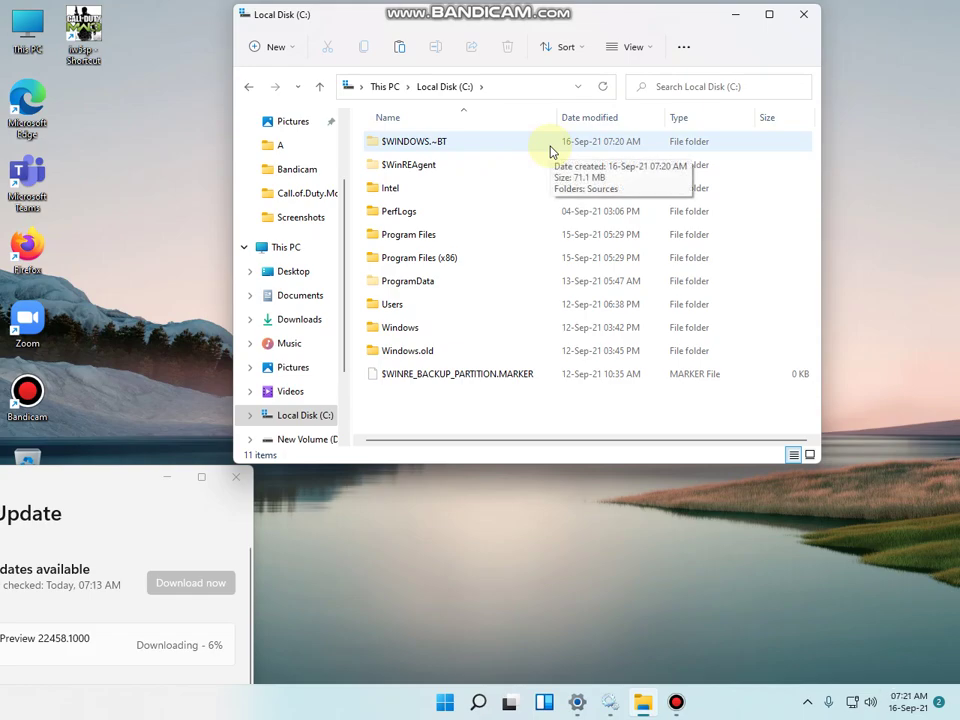
{"action": "left_click", "coordinate": [551, 148]}
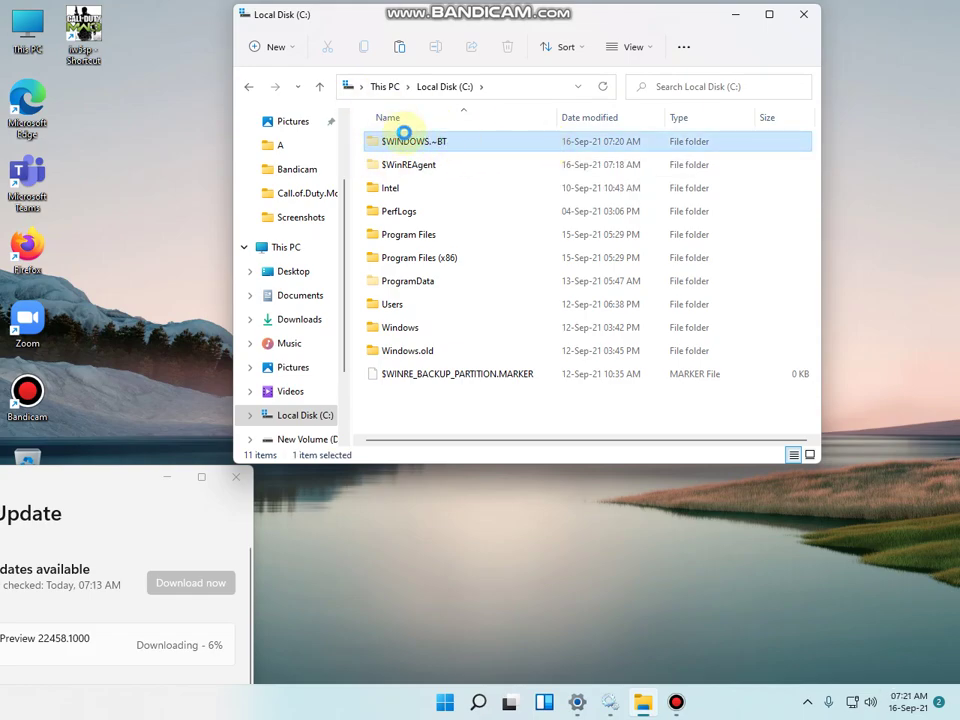
Open the Sources folder inside $WINDOWS.~BT.
{"action": "double_click", "coordinate": [490, 155]}
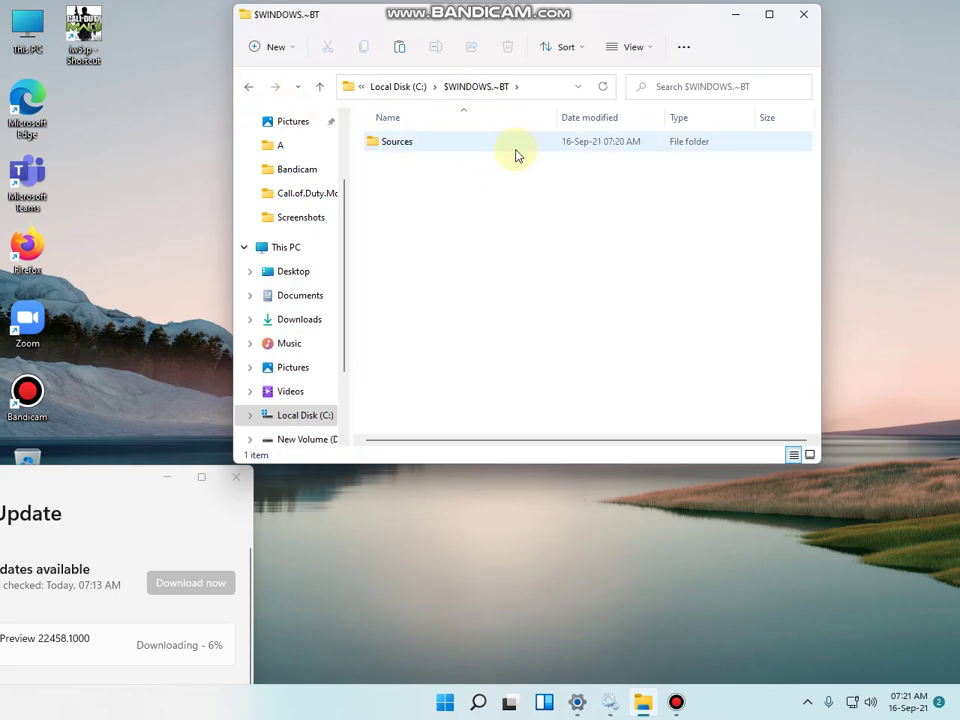
{"action": "left_click", "coordinate": [530, 146]}
{"action": "double_click", "coordinate": [530, 146]}
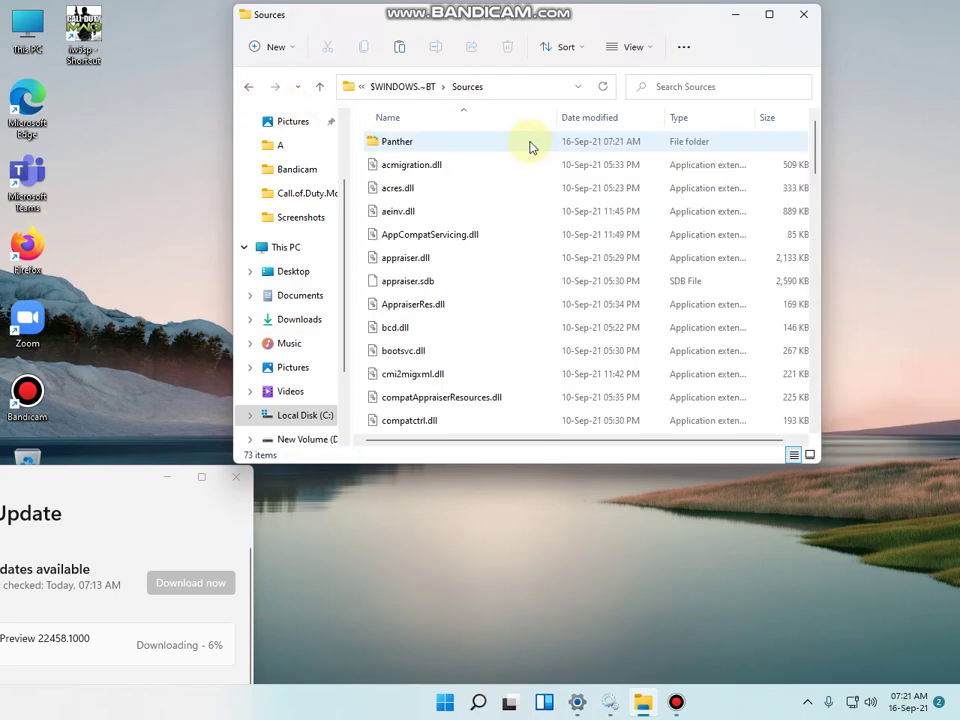
Paste appraiserres.dll into Sources, replacing the original and granting administrator permission.
{"action": "right_click", "coordinate": [358, 234]}
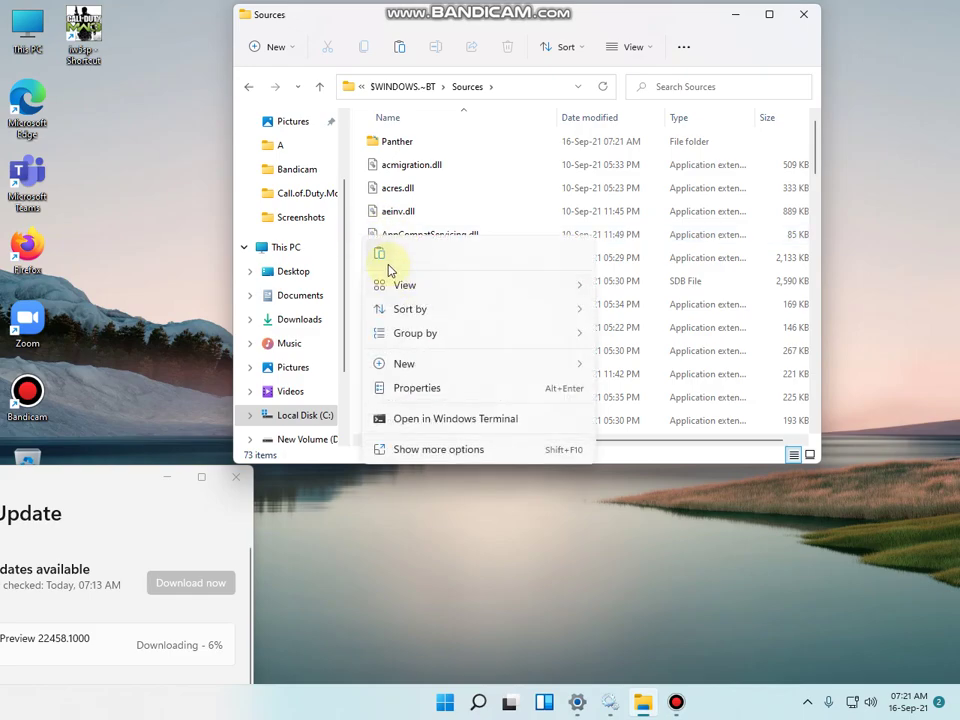
{"action": "left_click", "coordinate": [382, 258]}
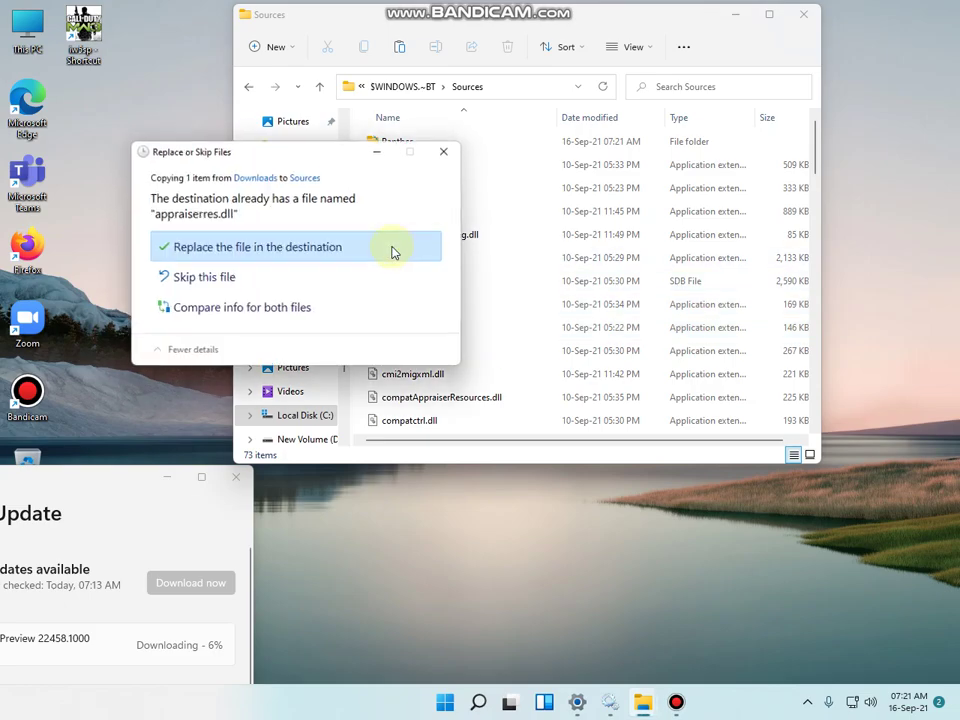
{"action": "left_click", "coordinate": [333, 254]}
{"action": "left_click", "coordinate": [264, 254]}
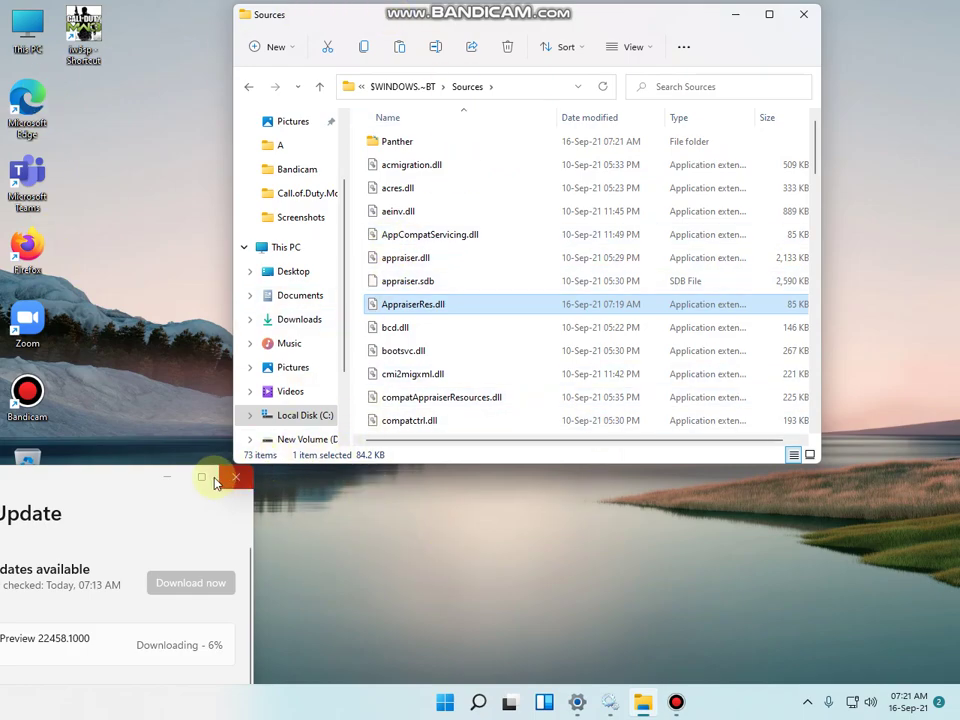
Go back to Local Disk (C:), reopen $WINDOWS.~BT, and enlarge the Windows Update window.
{"action": "left_click", "coordinate": [249, 87]}
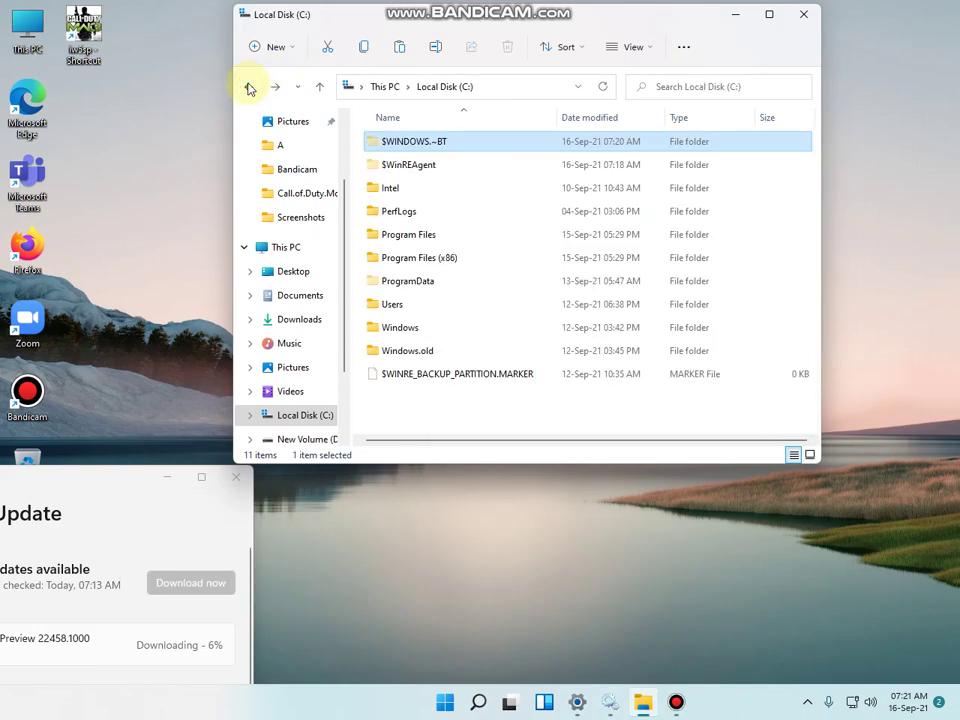
{"action": "double_click", "coordinate": [525, 142]}
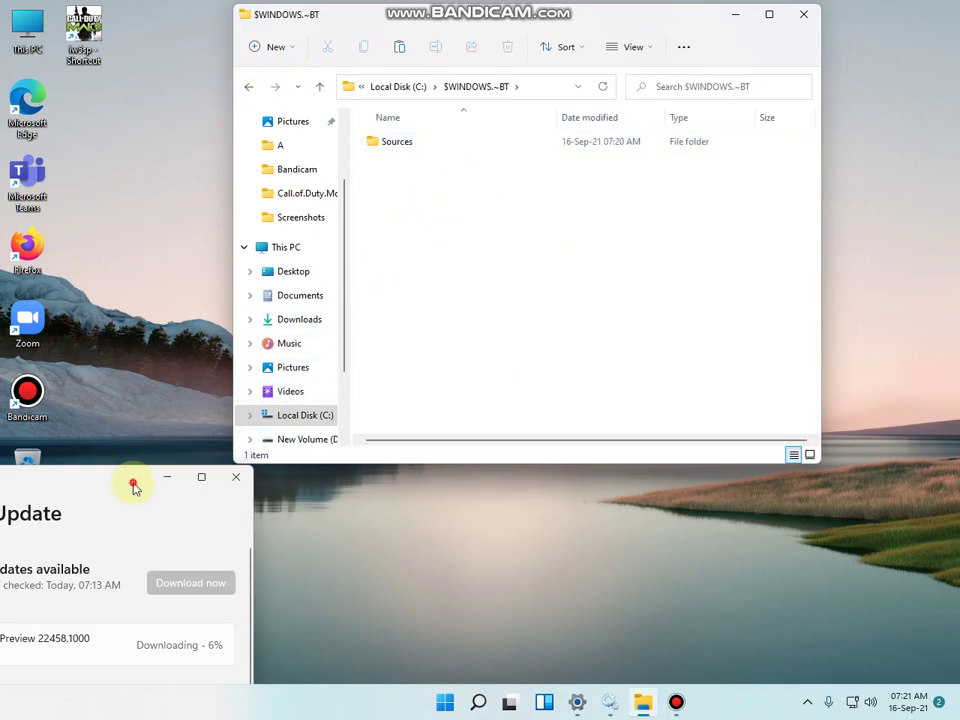
{"action": "mouse_move", "coordinate": [133, 482]}
{"action": "left_mouse_down"}
{"action": "mouse_move", "coordinate": [289, 7]}
{"action": "mouse_move", "coordinate": [266, 31]}
{"action": "mouse_move", "coordinate": [2, 37]}
{"action": "mouse_move", "coordinate": [4, 108]}
{"action": "left_mouse_up"}
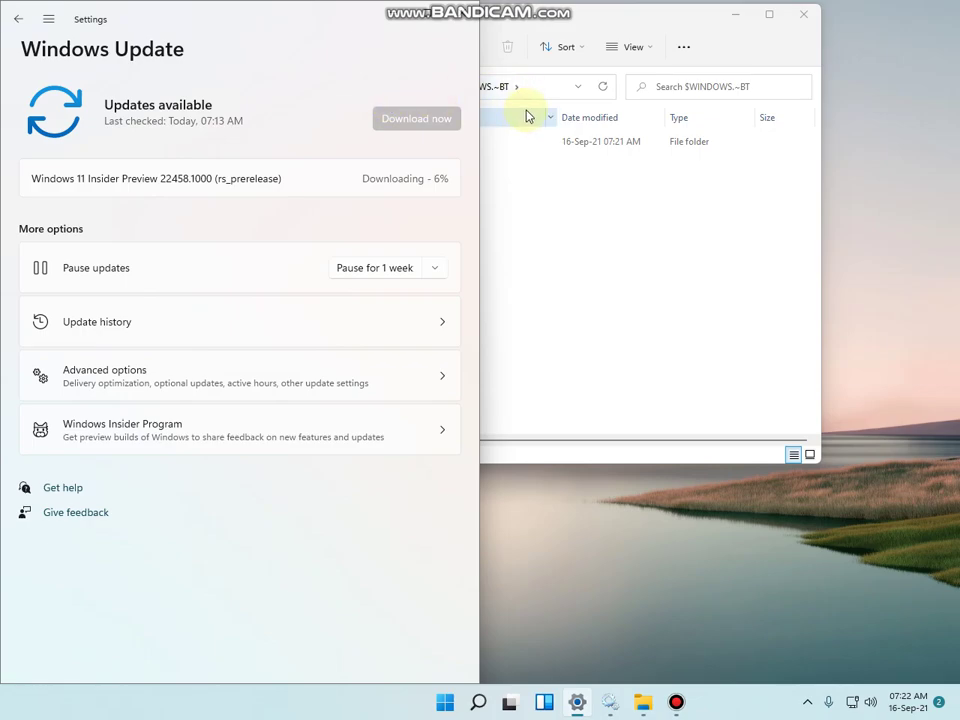
Minimize File Explorer, use the taskbar, and drag the window aside until the Windows 11 Update window shows 'Almost ready'.
{"action": "left_click", "coordinate": [735, 16]}
{"action": "mouse_move", "coordinate": [676, 702]}
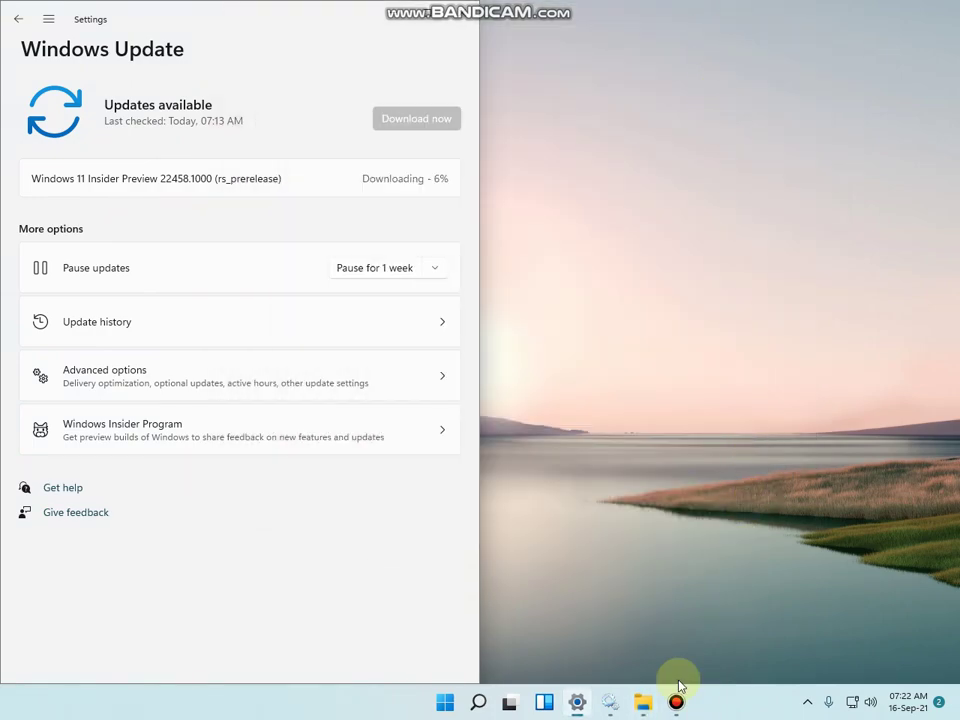
{"action": "left_click", "coordinate": [677, 706]}
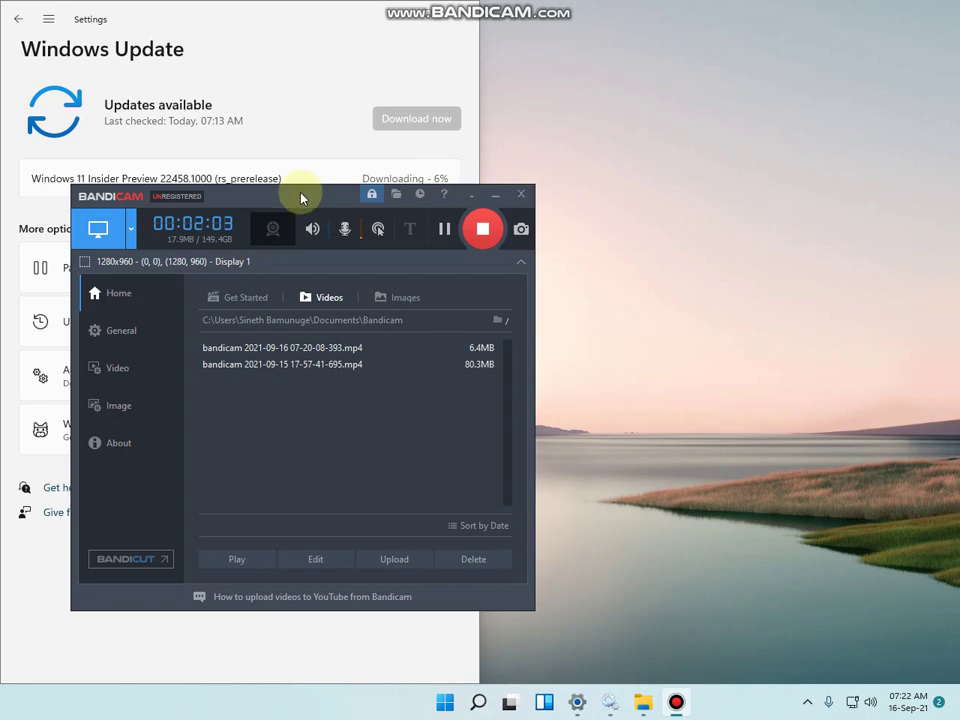
{"action": "mouse_move", "coordinate": [303, 190]}
{"action": "left_mouse_down"}
{"action": "mouse_move", "coordinate": [955, 88]}
{"action": "mouse_move", "coordinate": [724, 122]}
{"action": "left_mouse_up"}
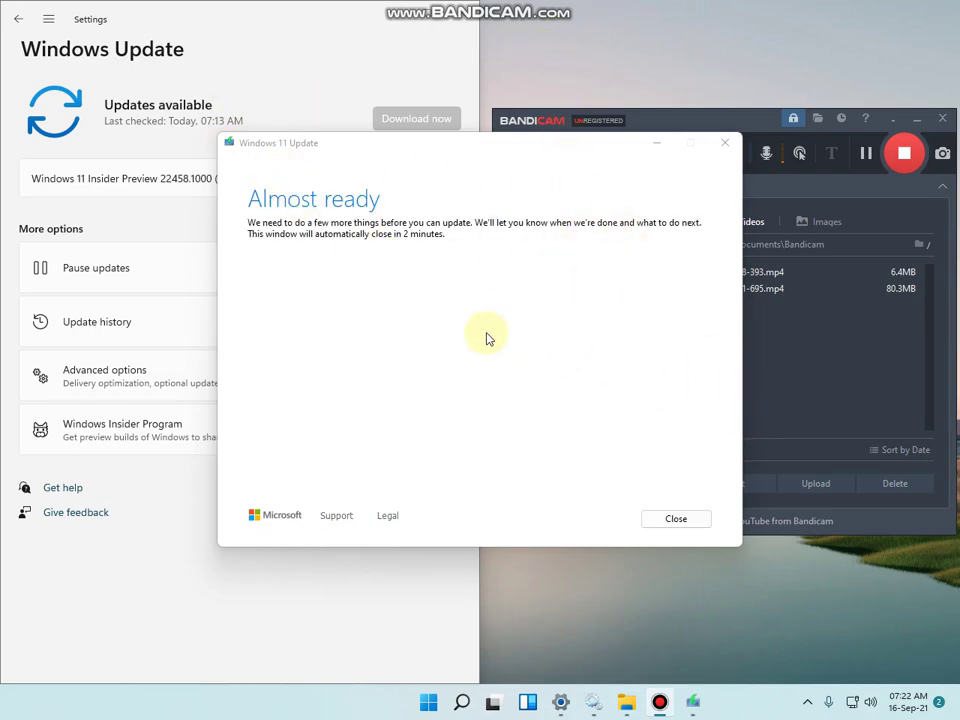
{"action": "left_click_drag", "start_coordinate": [421, 141], "coordinate": [340, 210]}
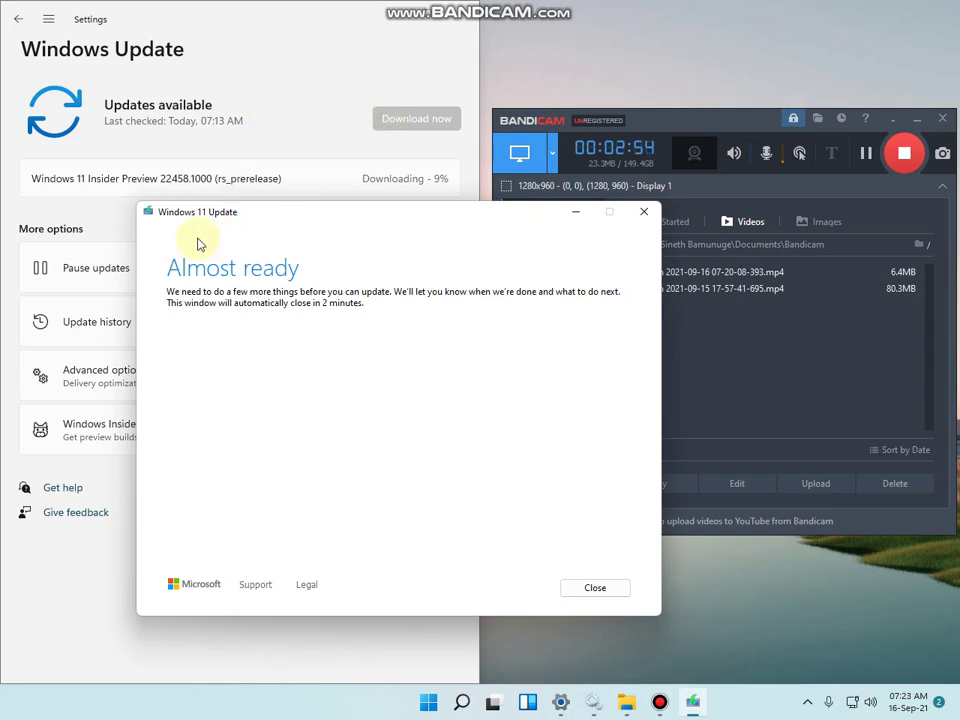
Bring the Windows Update page in front, briefly highlighting then clearing the build number.
{"action": "left_click", "coordinate": [180, 178]}
{"action": "left_click_drag", "start_coordinate": [216, 179], "coordinate": [175, 183]}
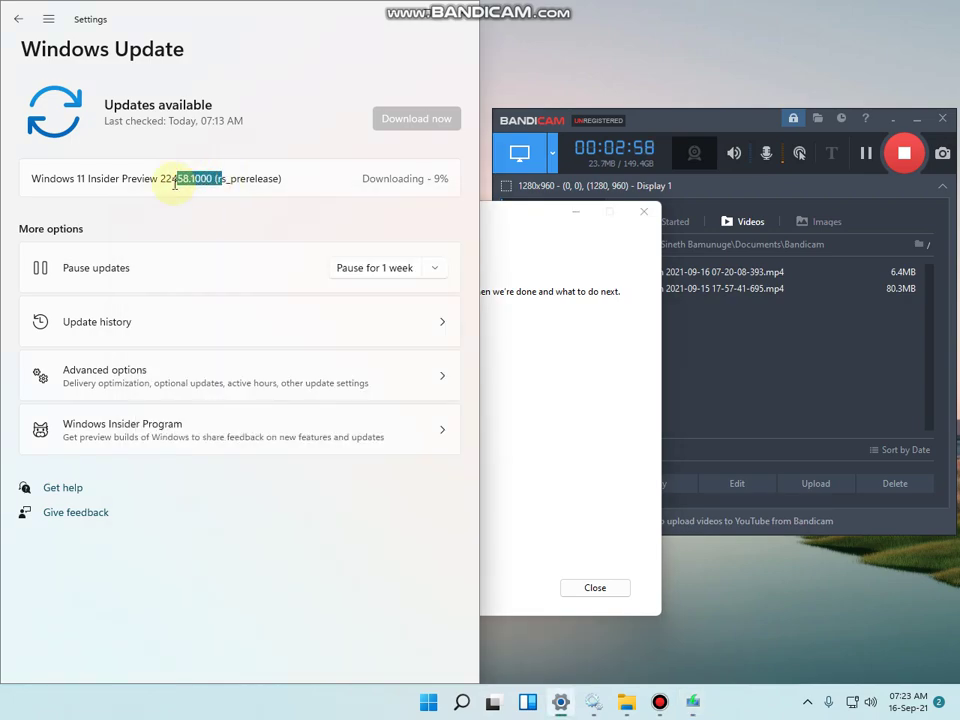
{"action": "left_click", "coordinate": [175, 183]}
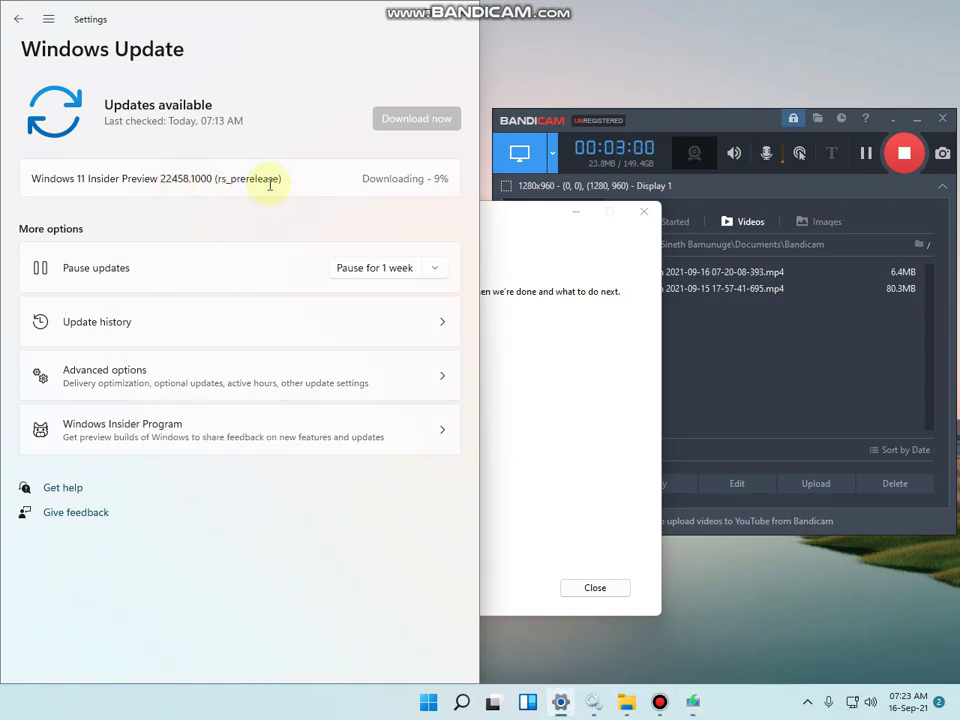